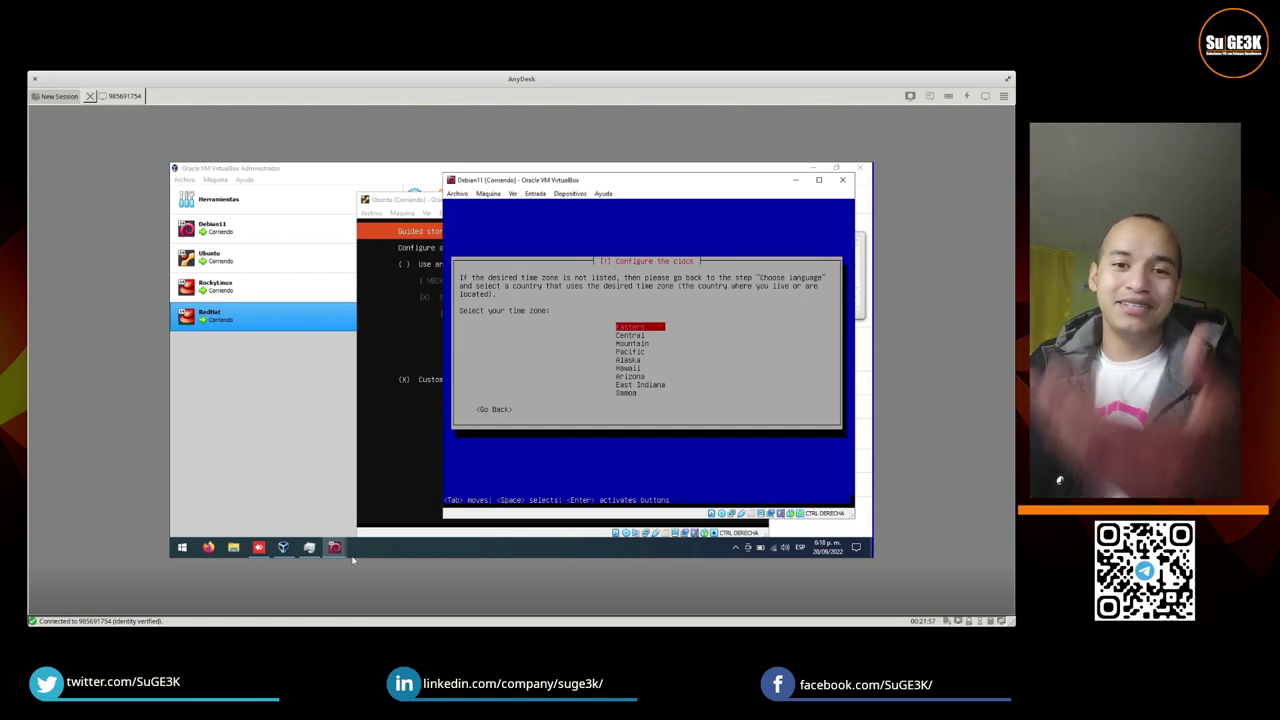
Look through the available time zones in the Debian installer and set the clock to Eastern.
key(Down)
key(Down)
key(Down)
key(Down)
key(Down)
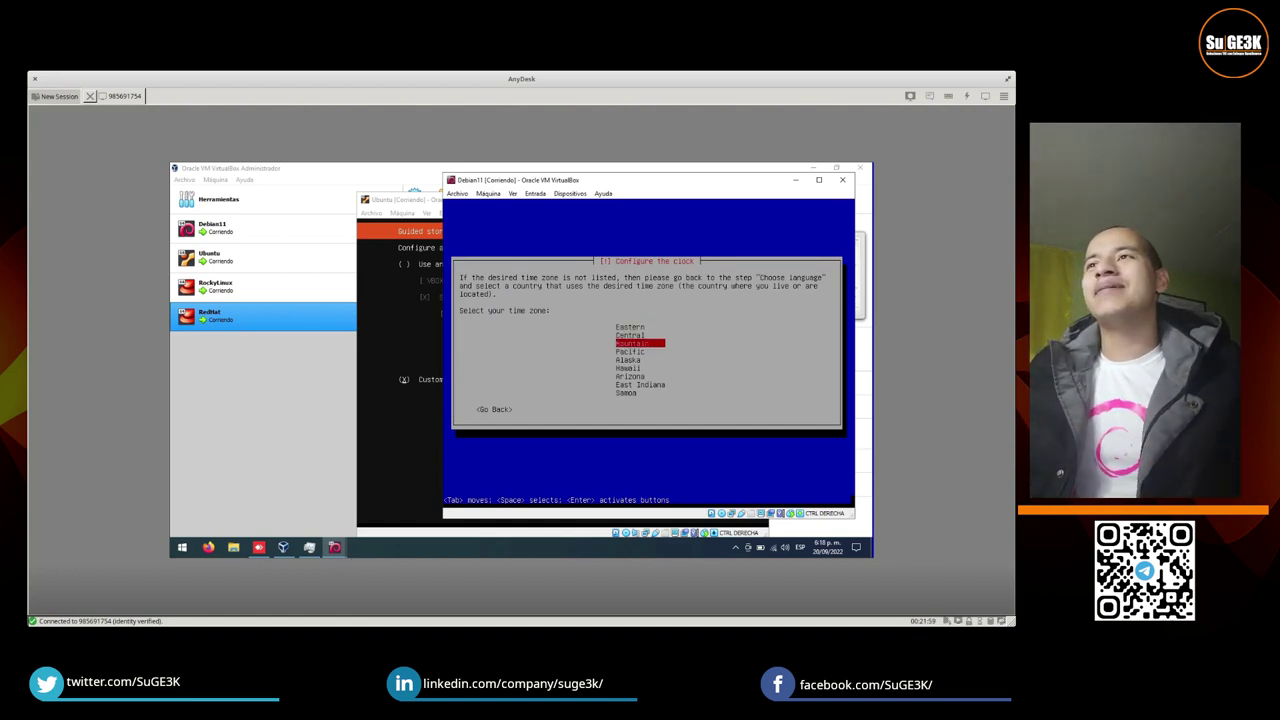
key(Up)
key(Up)
key(Up)
key(Up)
key(Up)
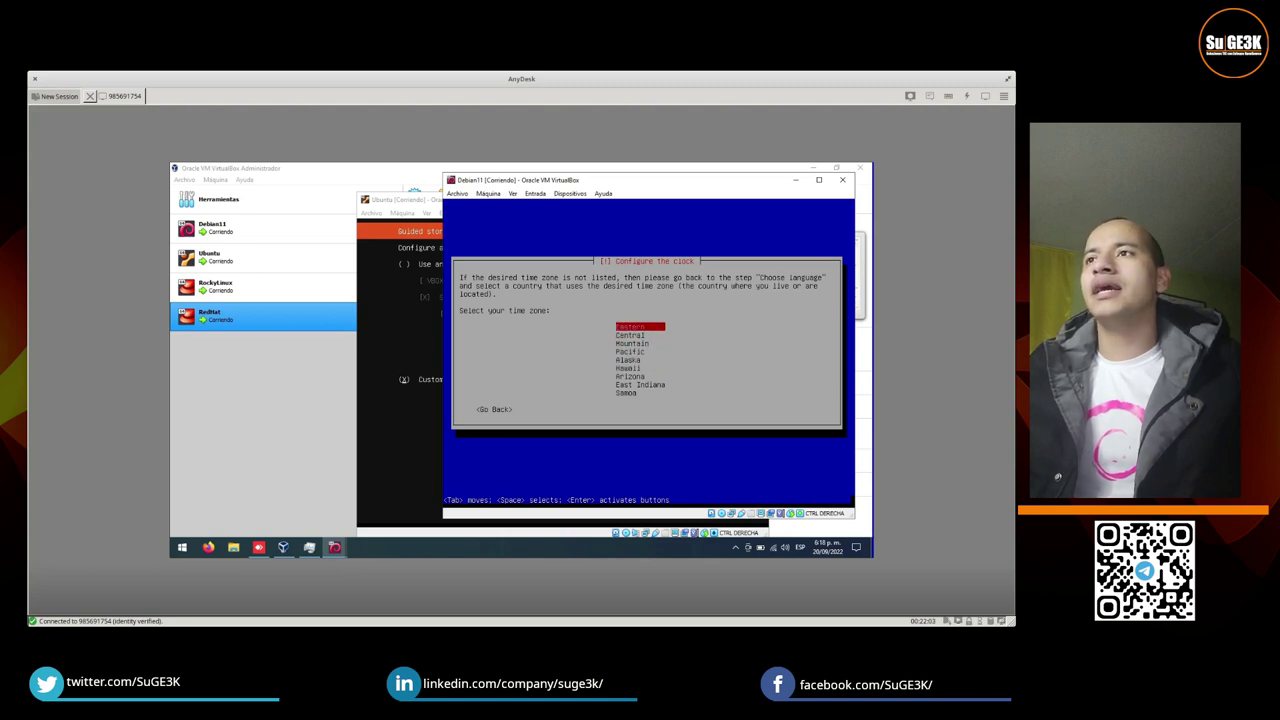
key(Down)
key(Down)
key(Down)
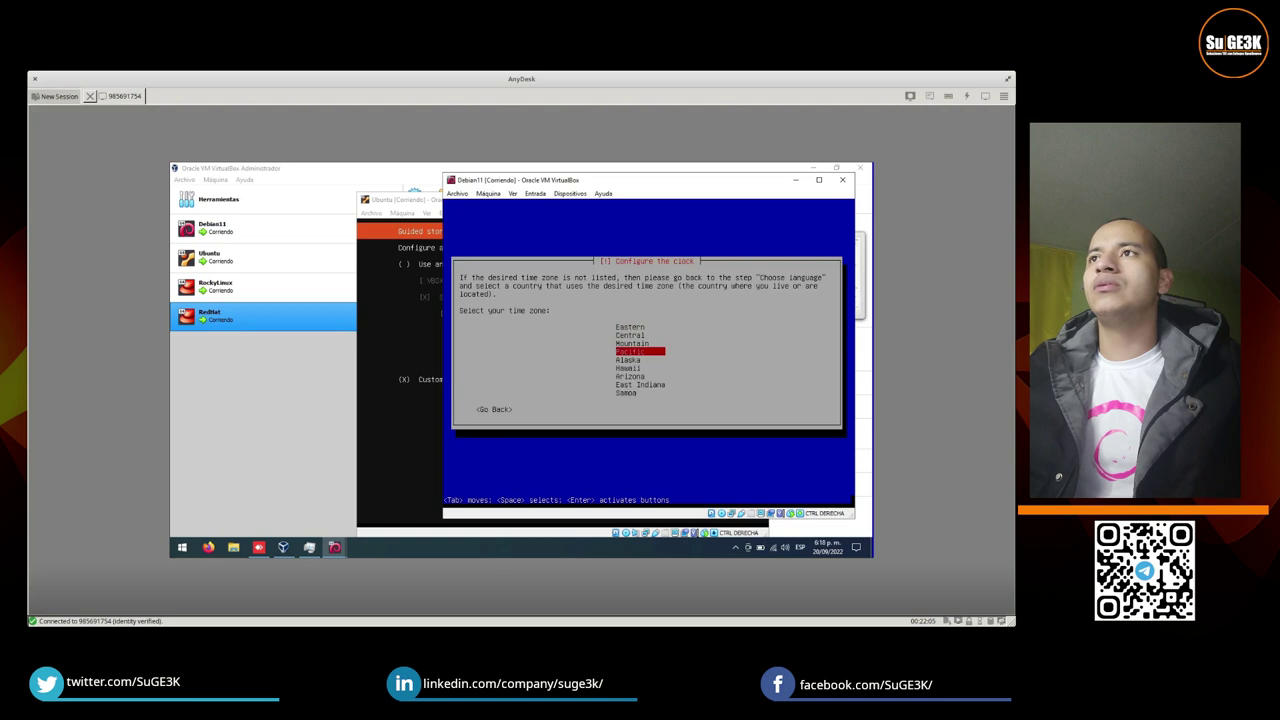
key(Down)
key(Down)
key(Down)
key(Down)
key(Up)
key(Up)
key(Up)
key(Up)
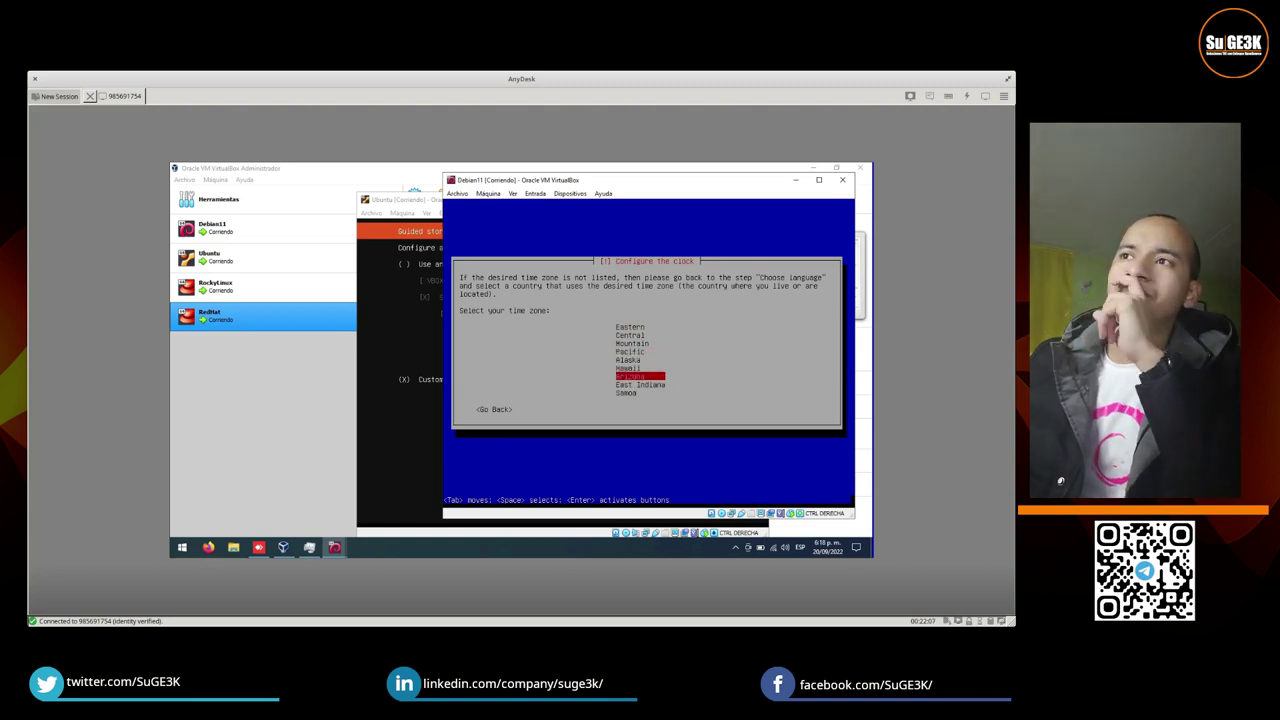
key(Up)
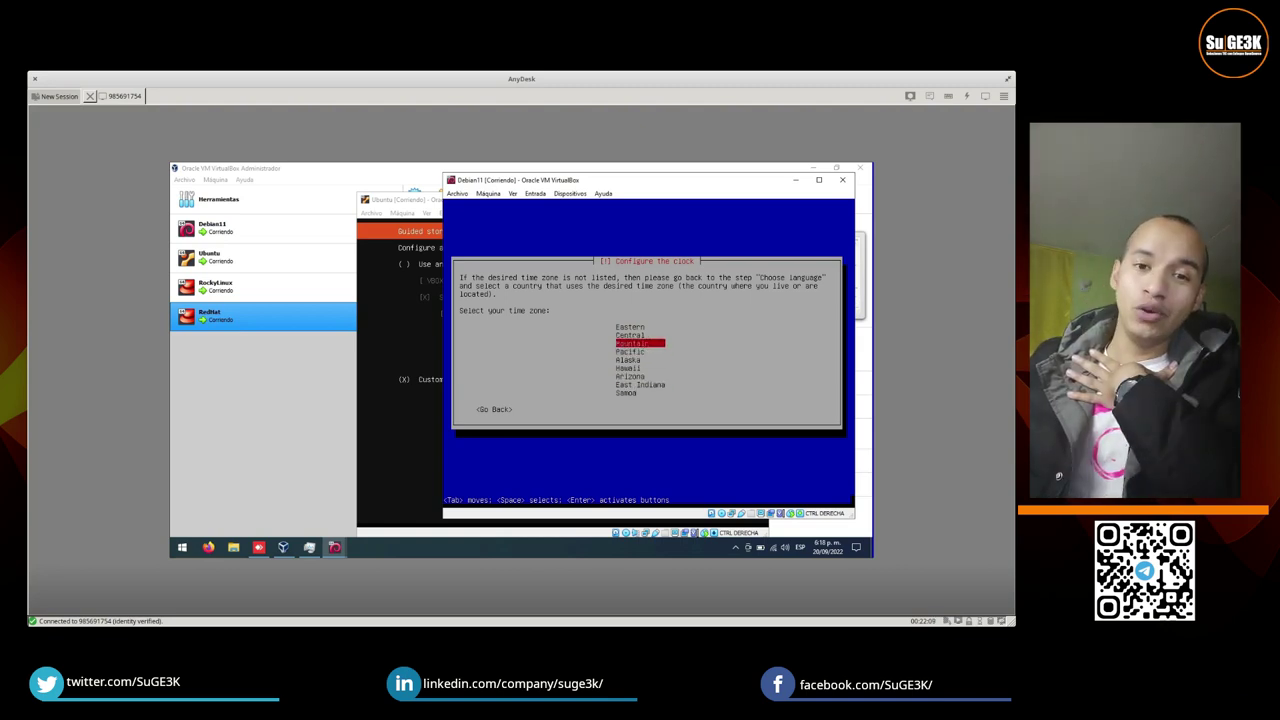
key(Up)
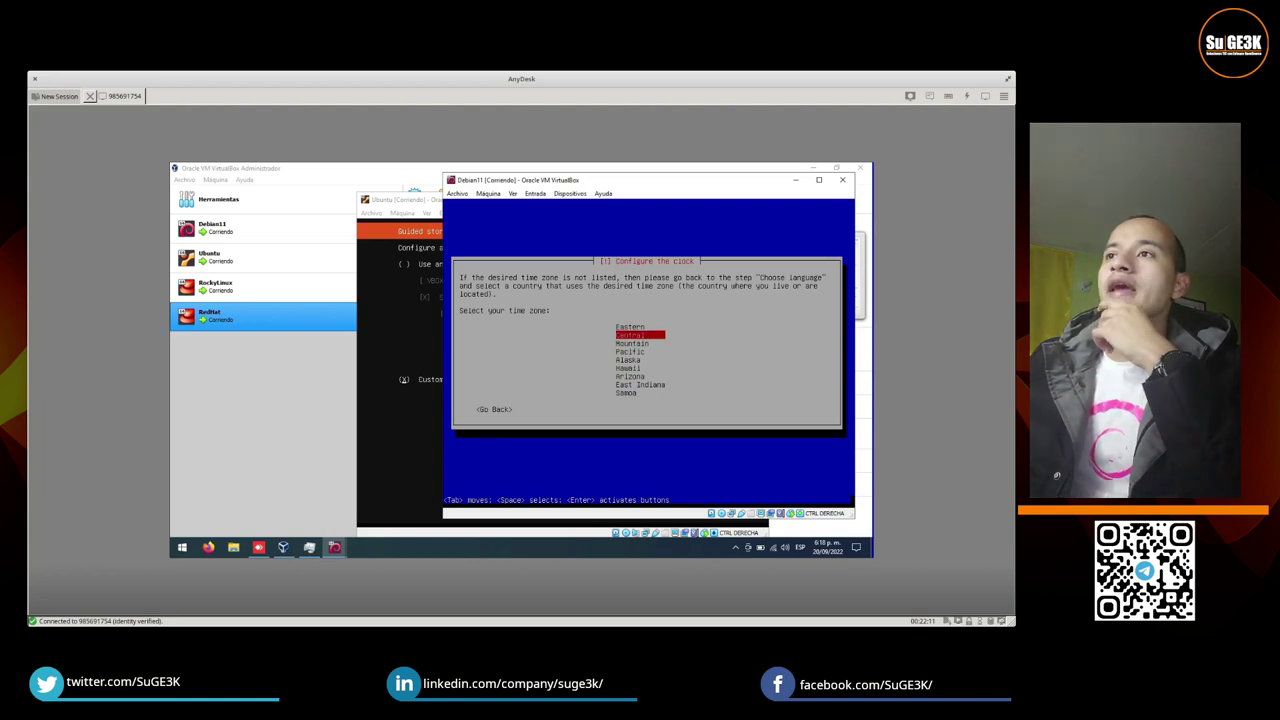
key(Up)
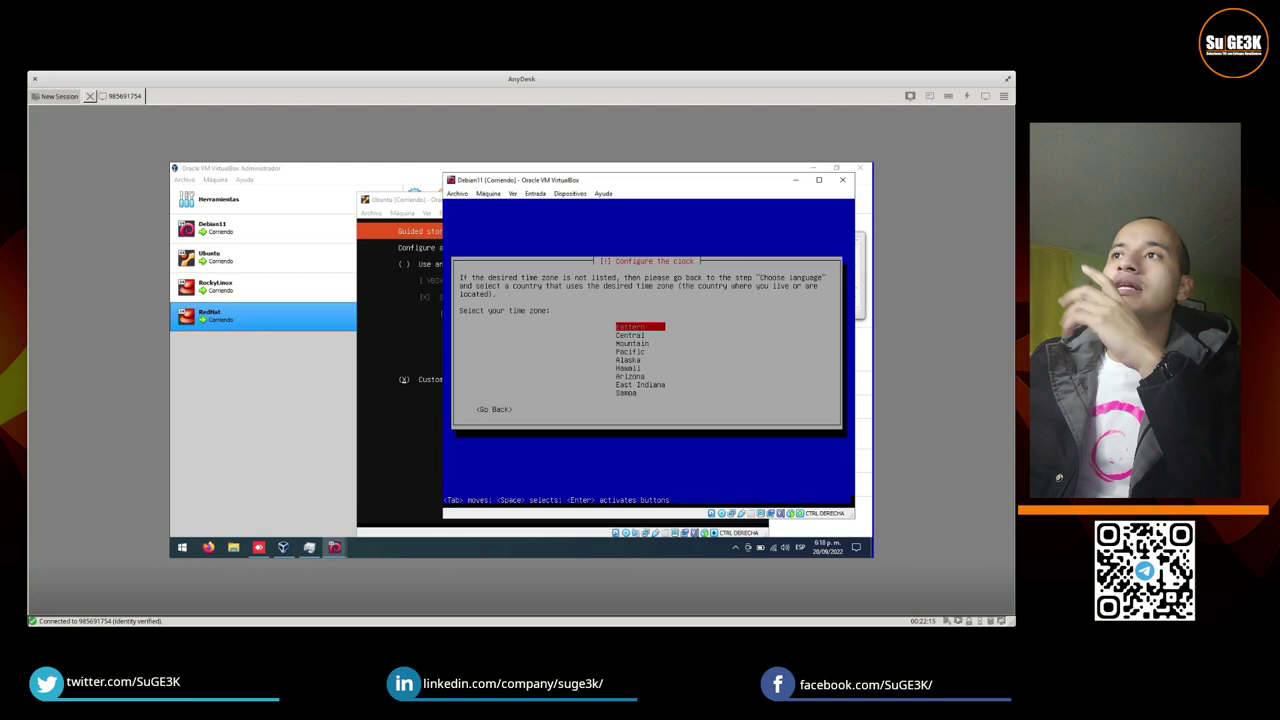
key(Return)
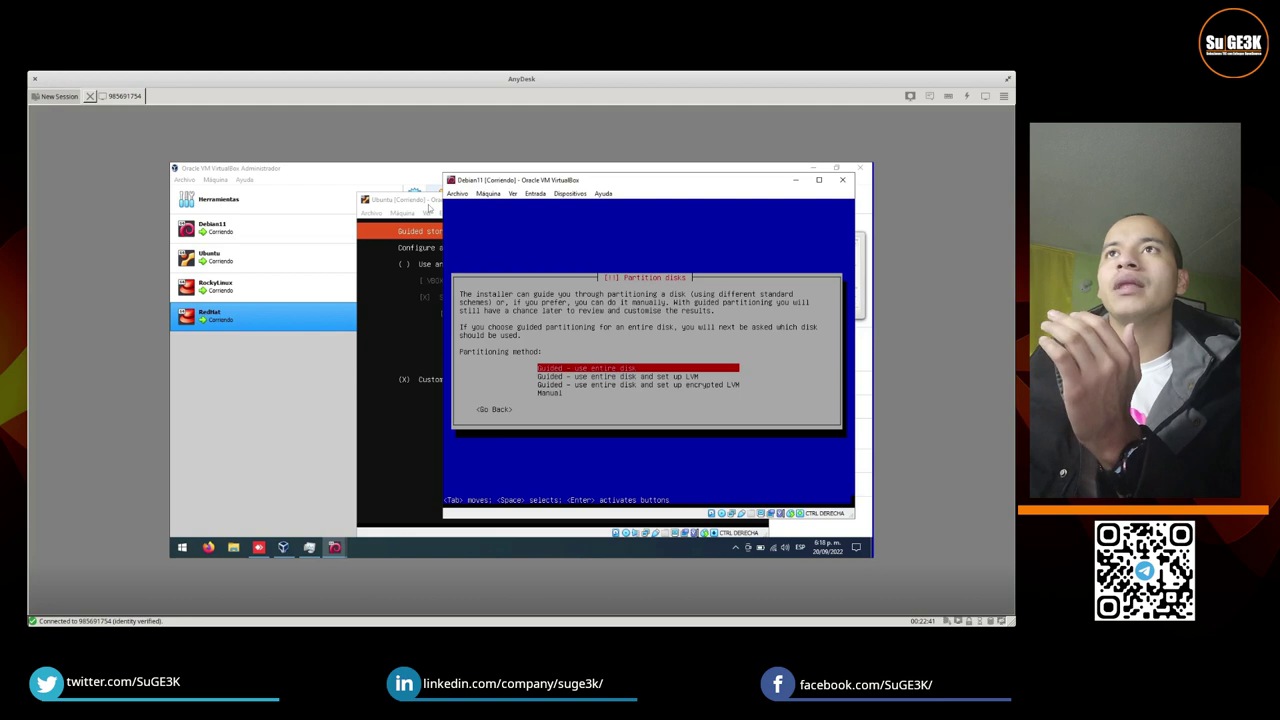
Compare Ubuntu's guided storage options with Debian's partitioning methods, and bring up the RockyLinux machine's installation summary.
click(428, 207)
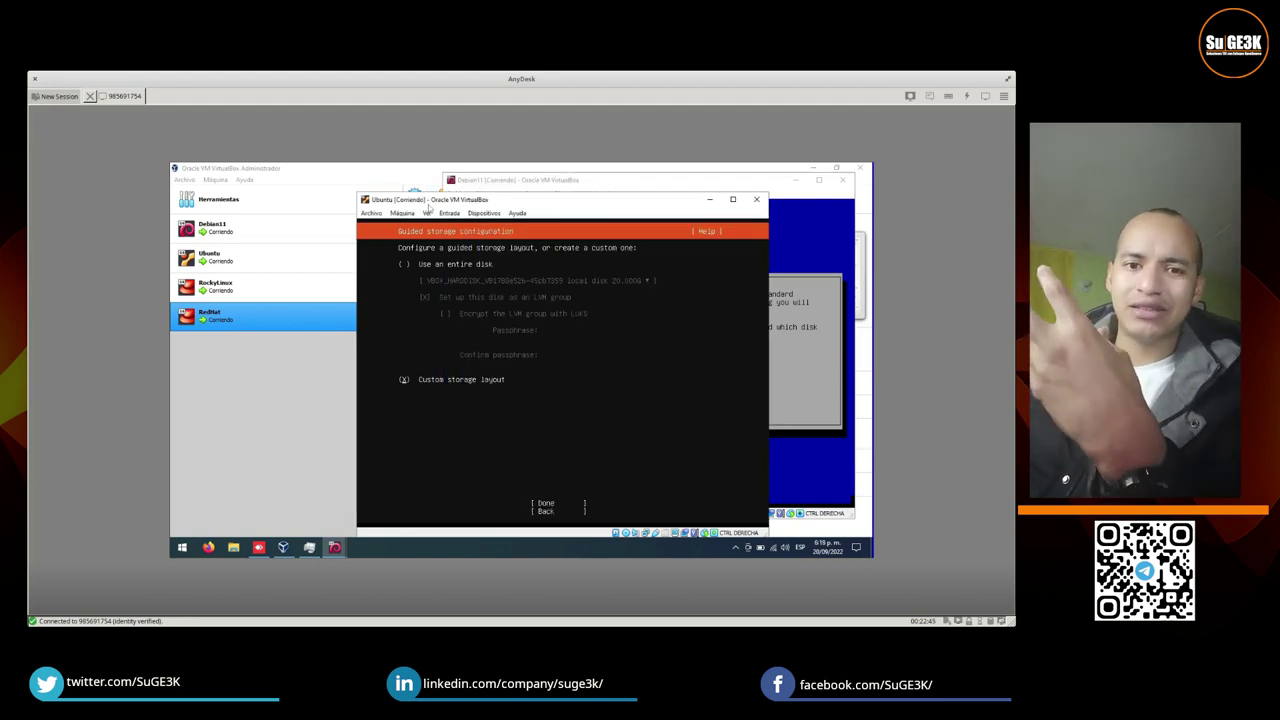
click(810, 470)
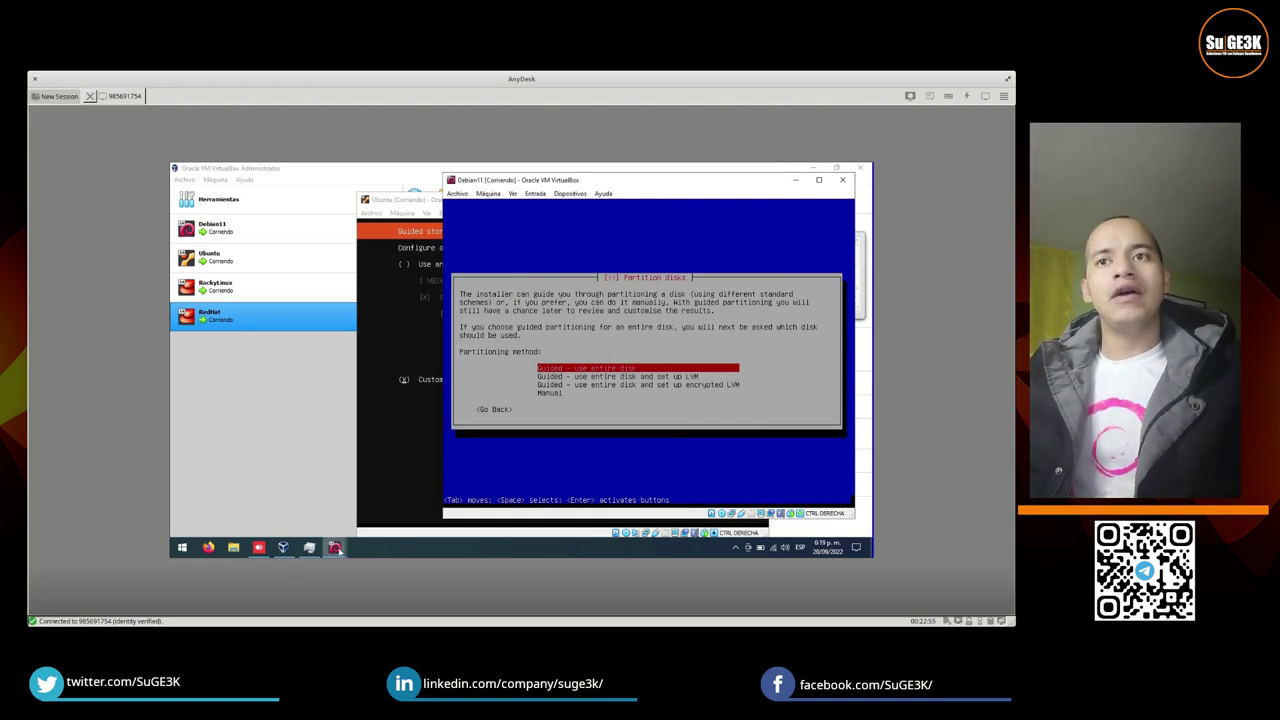
mouse_move(334, 547)
click(378, 522)
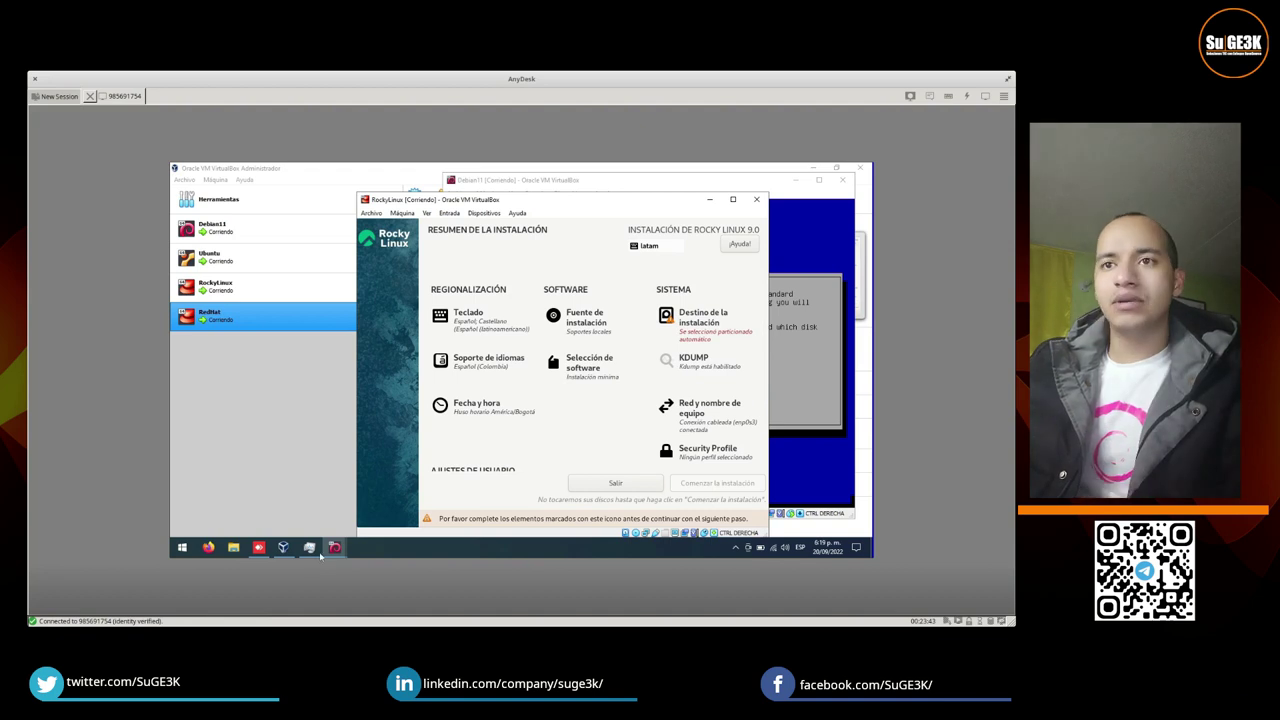
Close the RedHat virtual machine by powering it off.
mouse_move(312, 550)
click(456, 483)
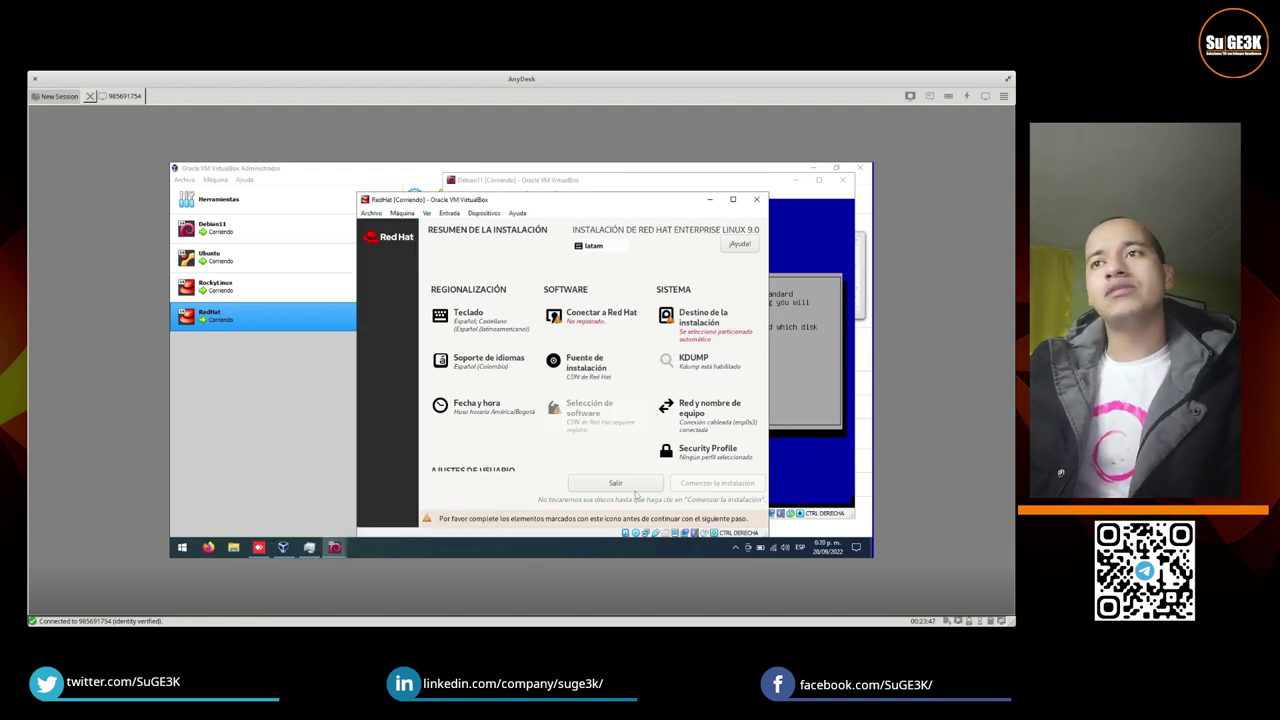
click(756, 199)
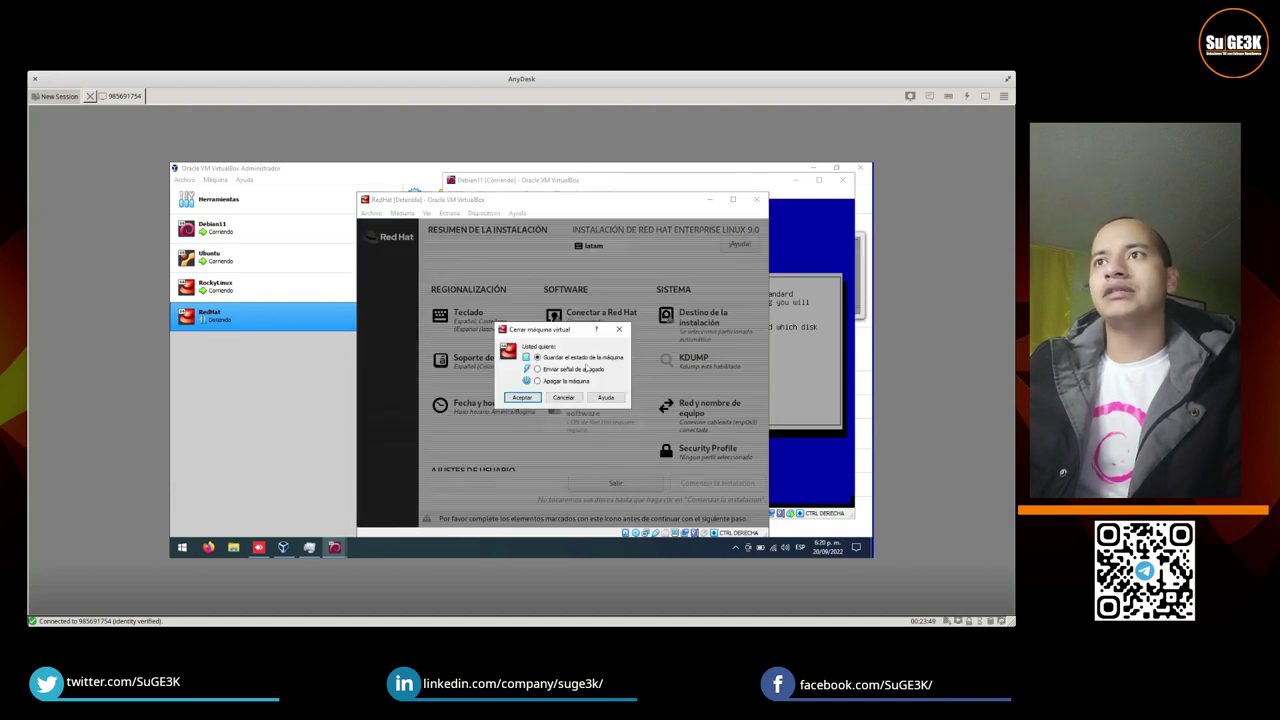
click(560, 382)
click(522, 397)
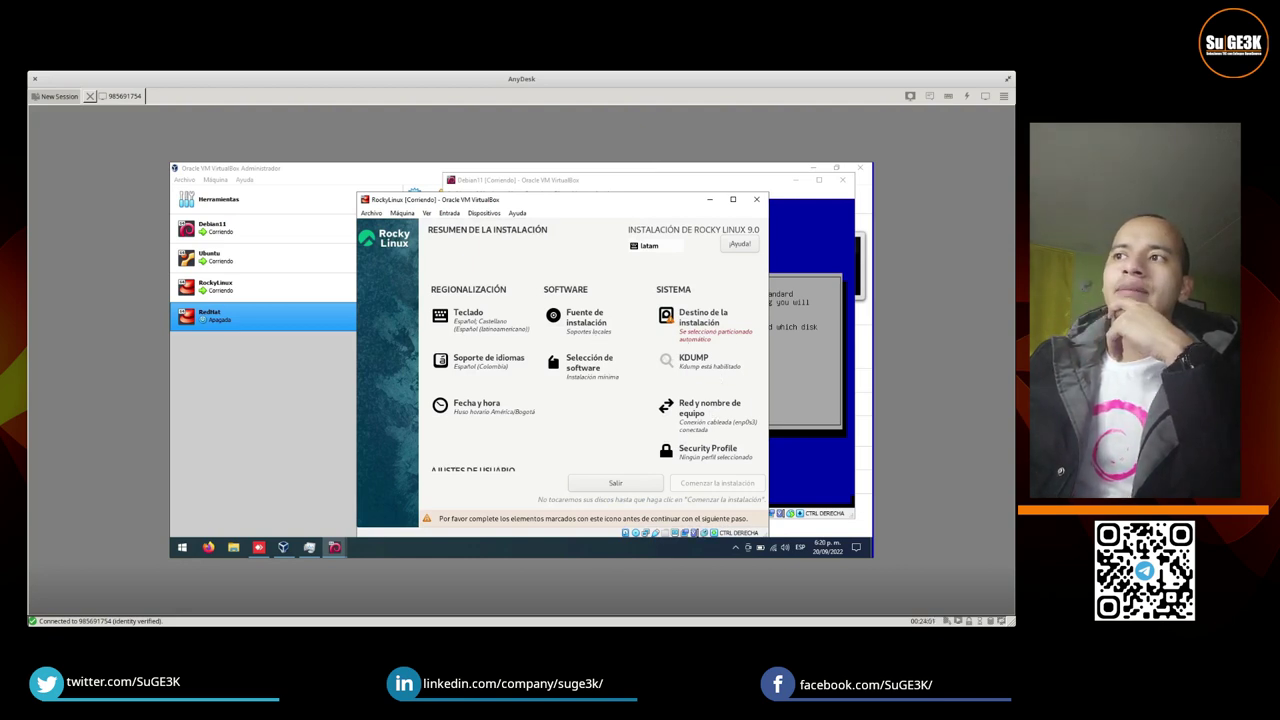
Check the Rocky Linux network and host name settings, and turn off the security policy after reviewing the available profiles.
click(683, 418)
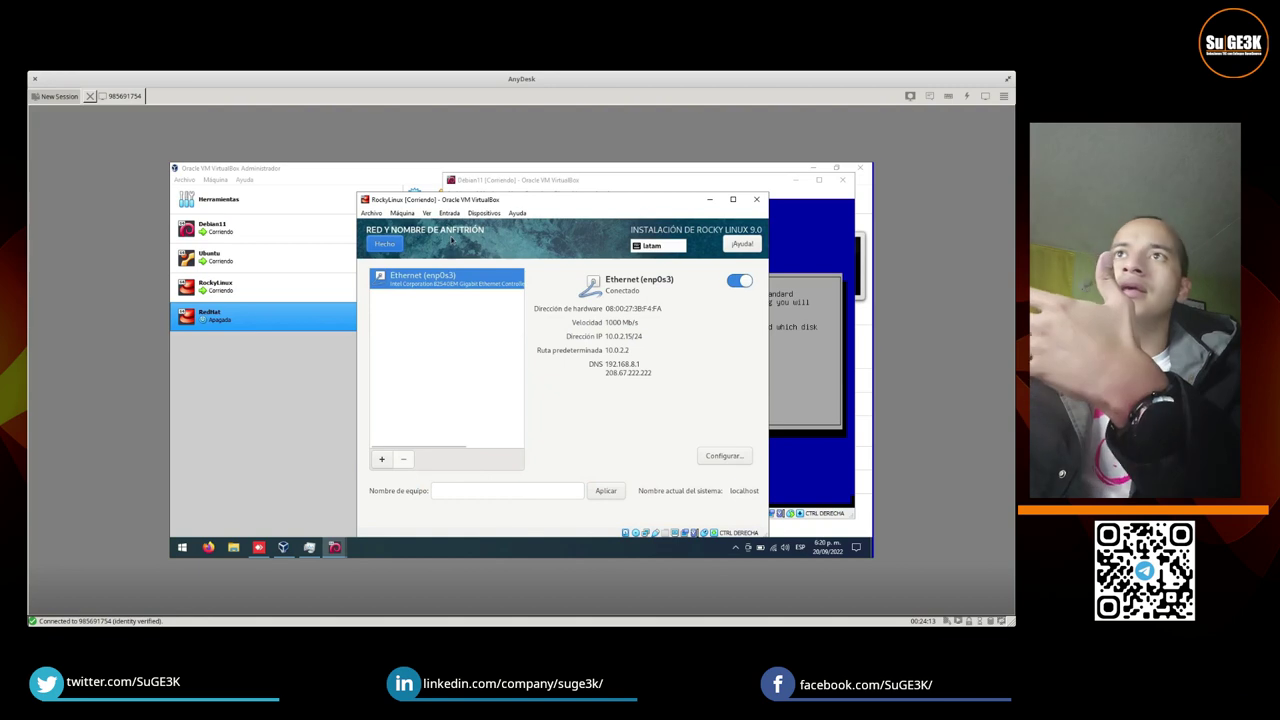
click(384, 243)
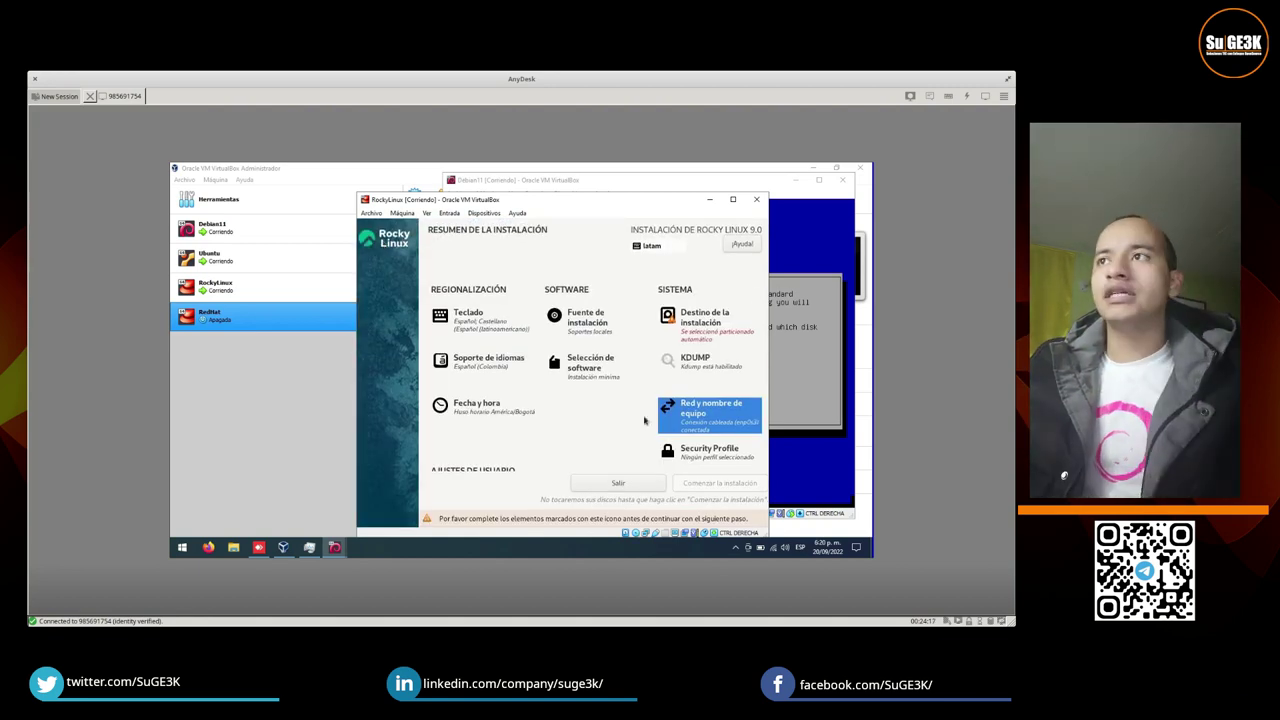
click(708, 450)
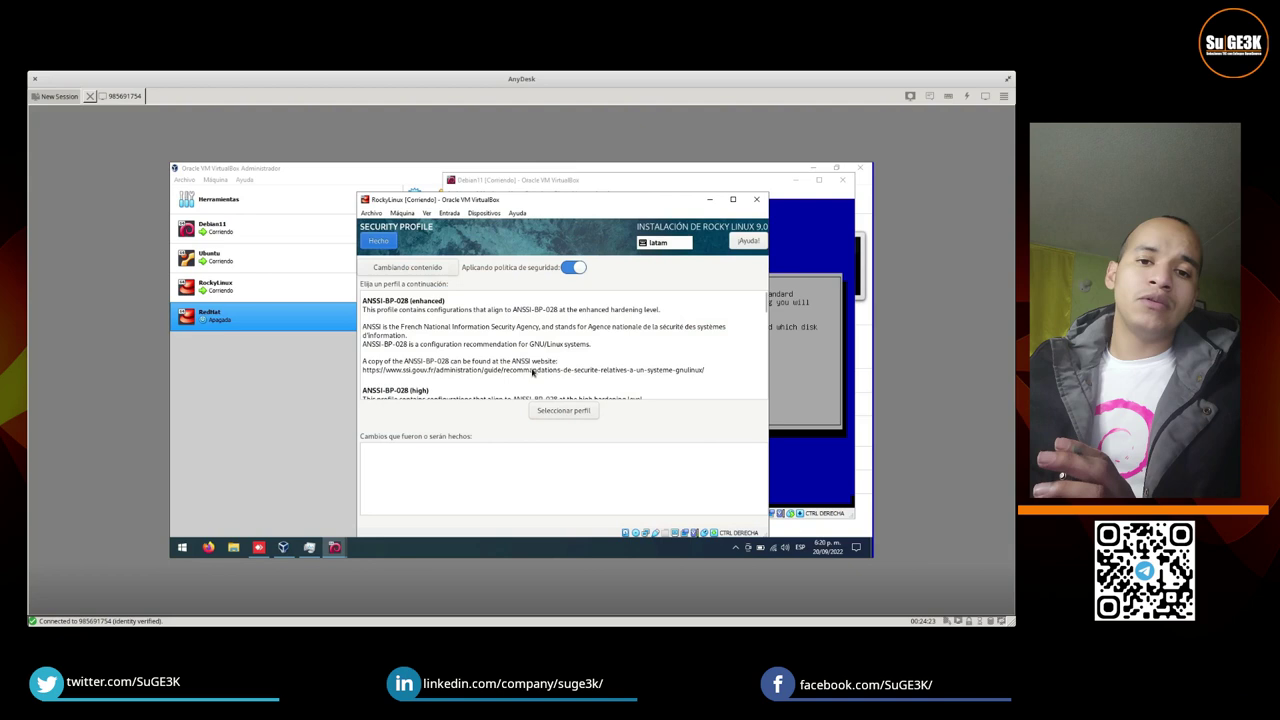
scroll(535, 368, down, 2)
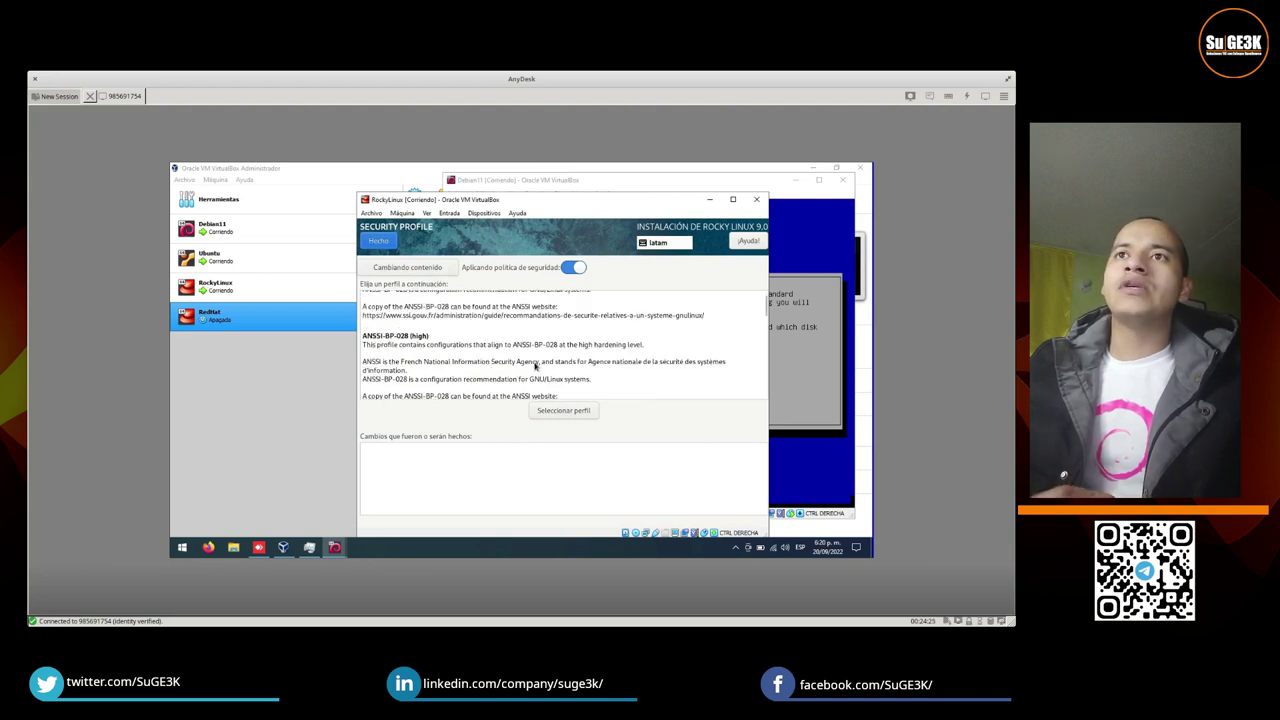
scroll(535, 368, down, 2)
scroll(535, 367, down, 5)
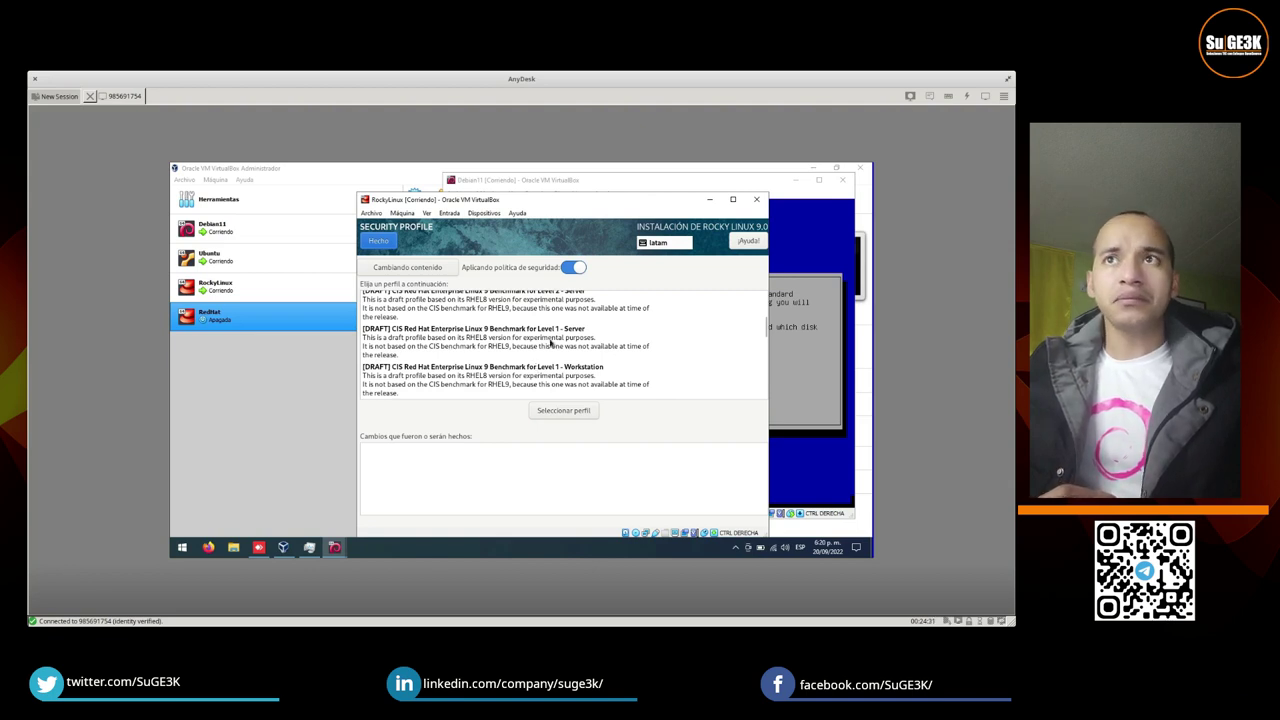
scroll(550, 343, up, 2)
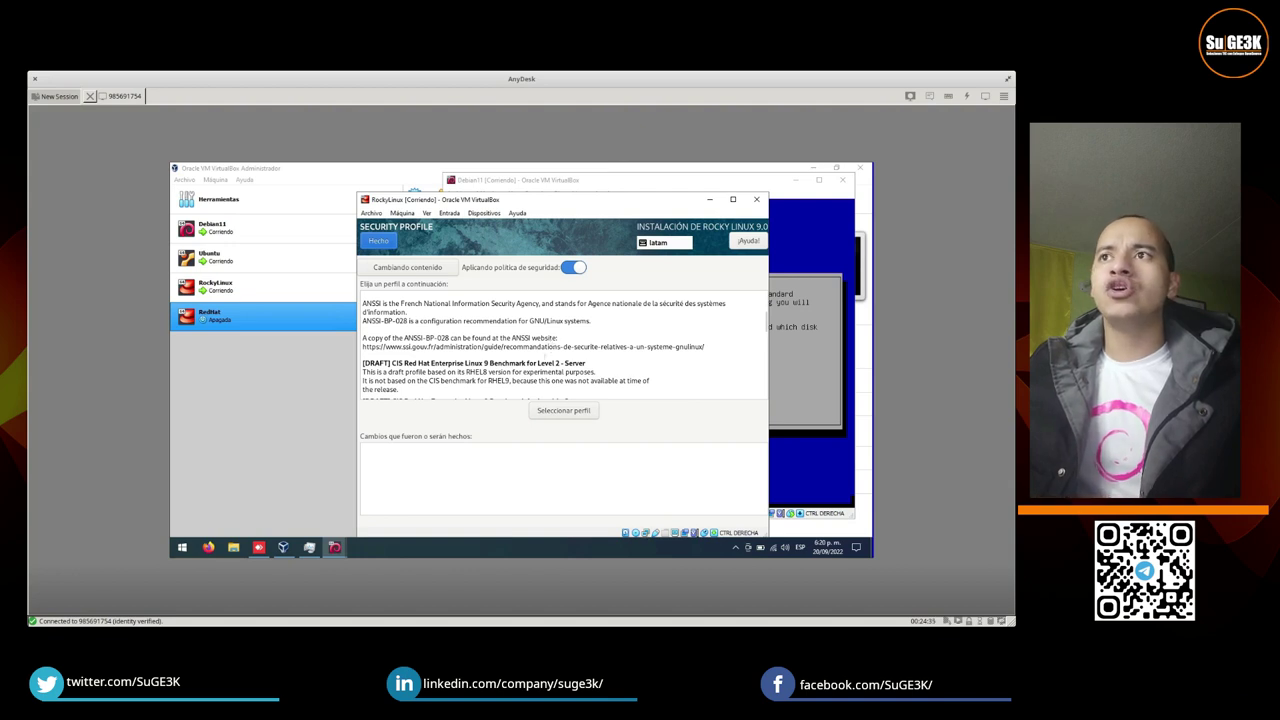
scroll(541, 354, down, 2)
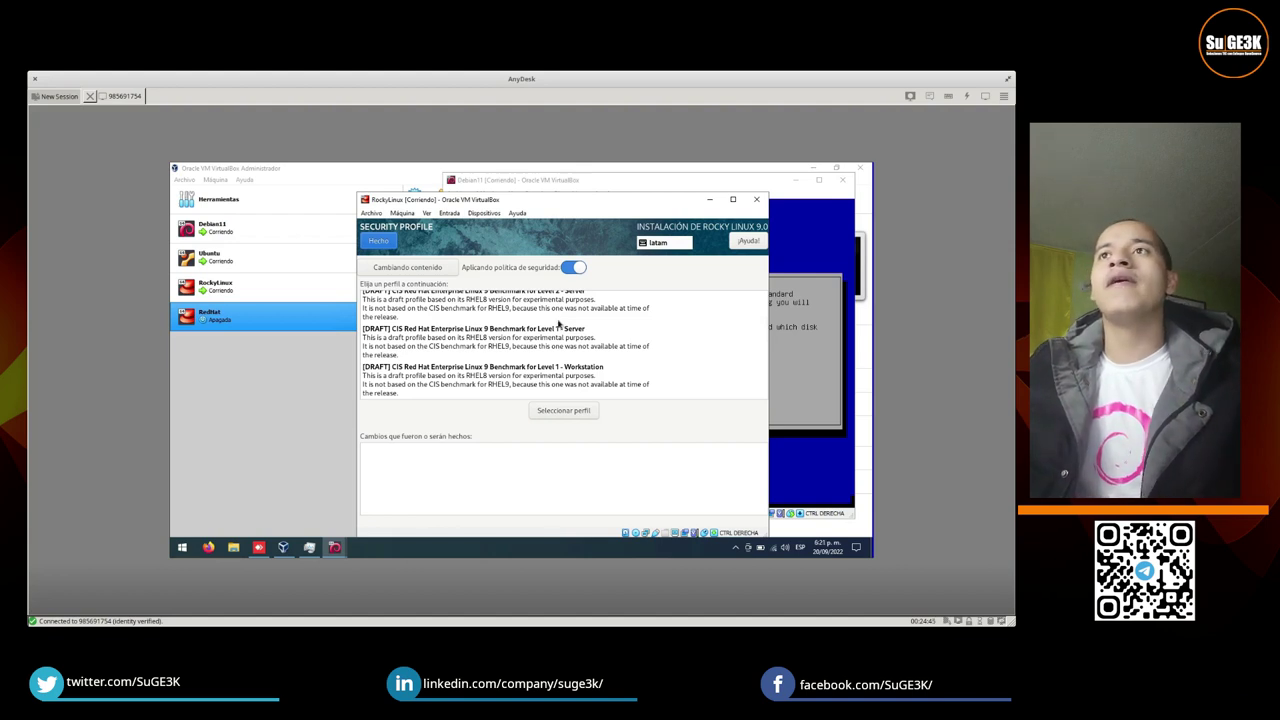
scroll(558, 323, up, 1)
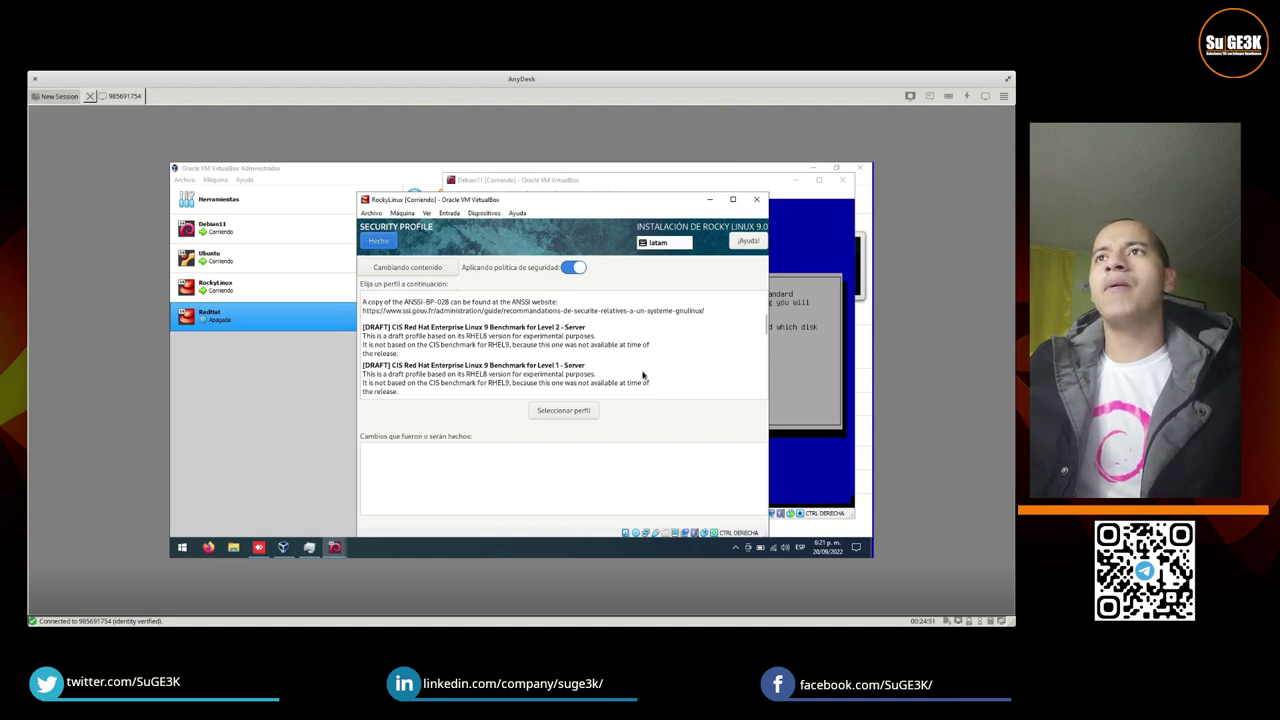
scroll(643, 375, down, 8)
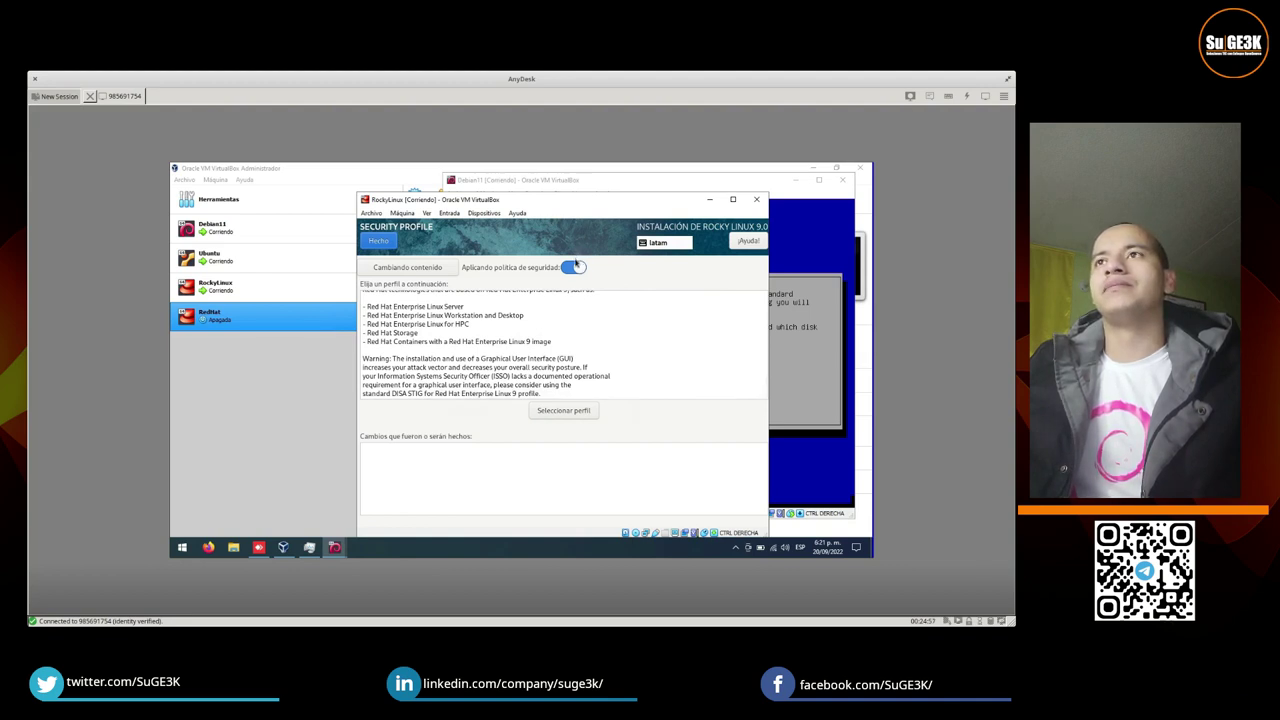
click(573, 268)
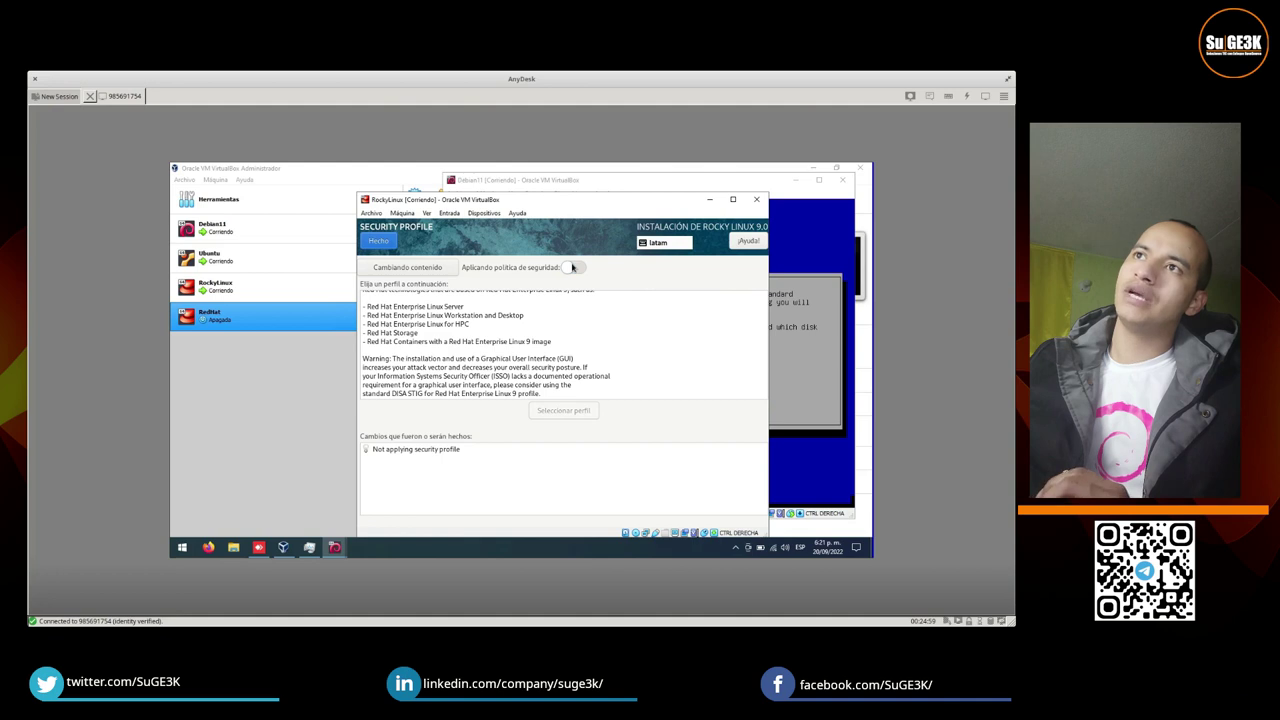
click(379, 242)
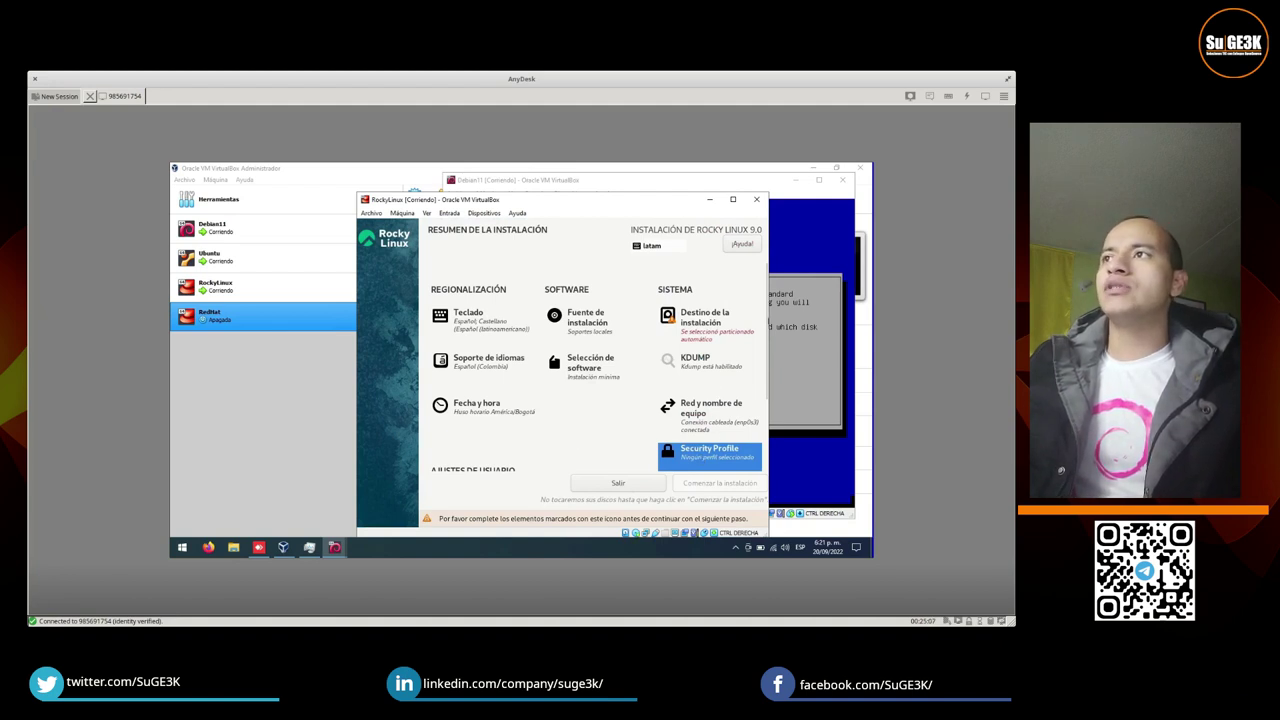
Maximize the RockyLinux window, and enter and confirm the root account password, accepting it despite its weakness.
click(733, 199)
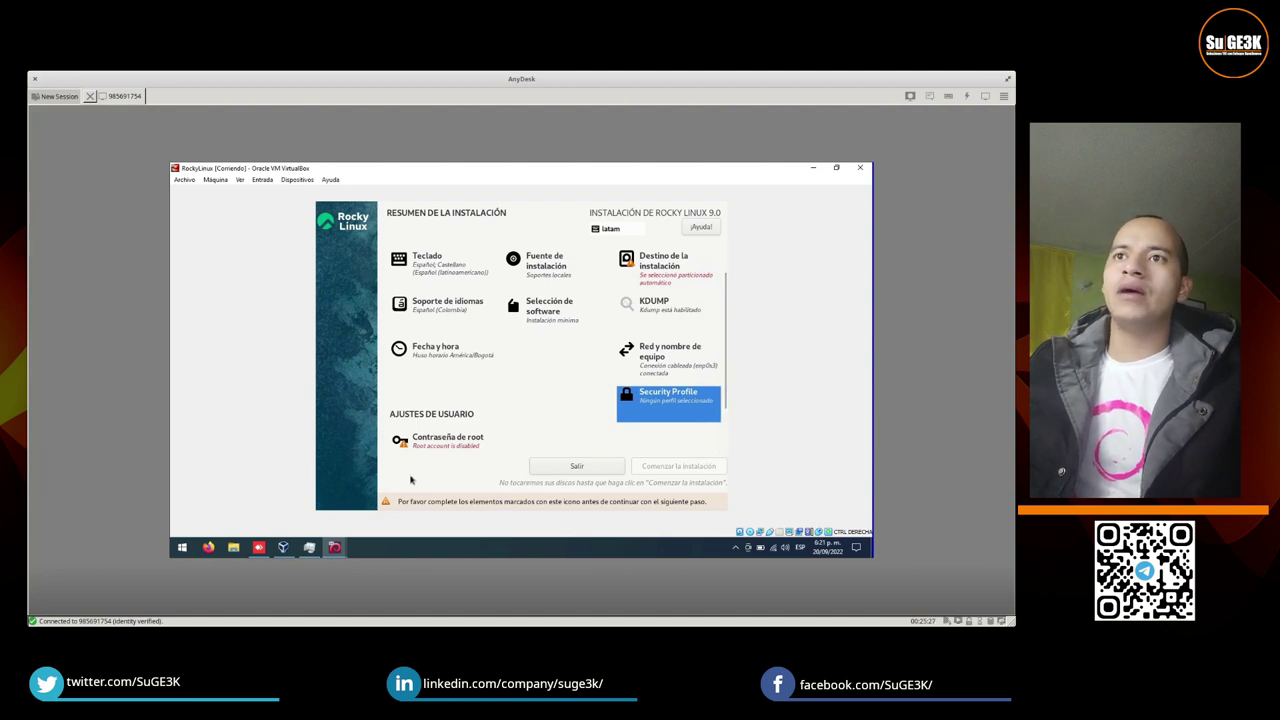
click(444, 436)
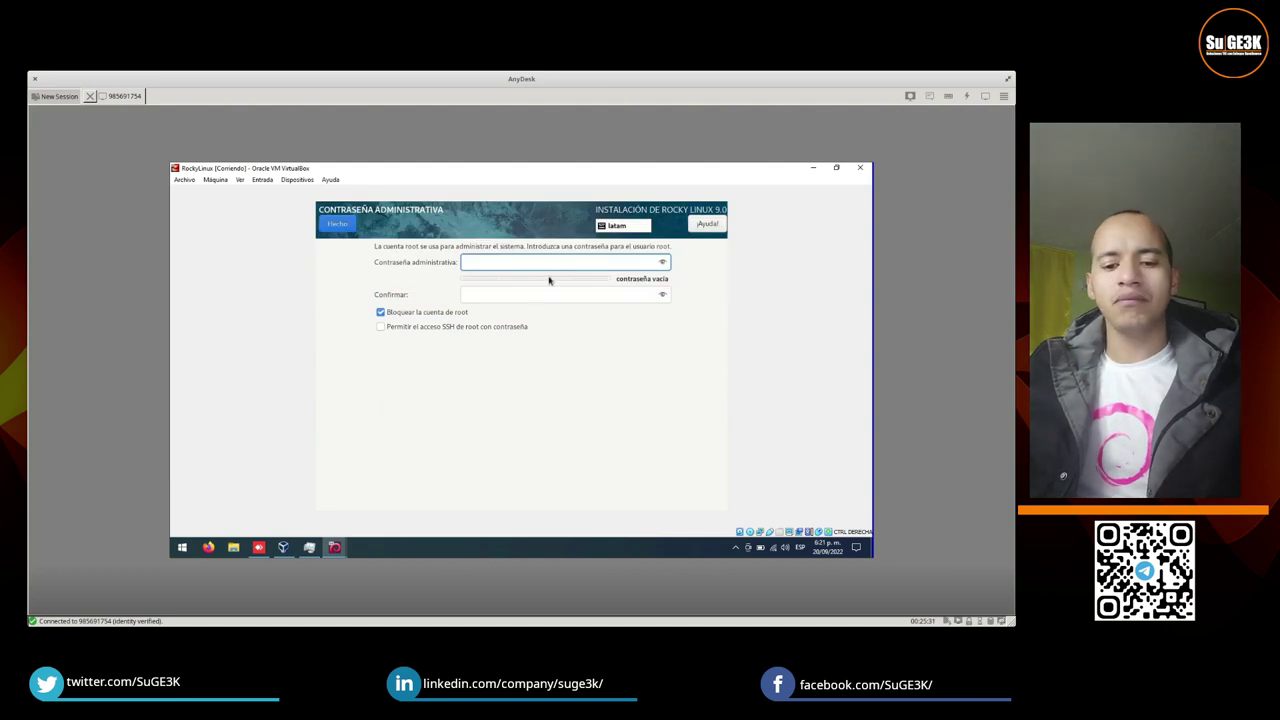
text(*********)
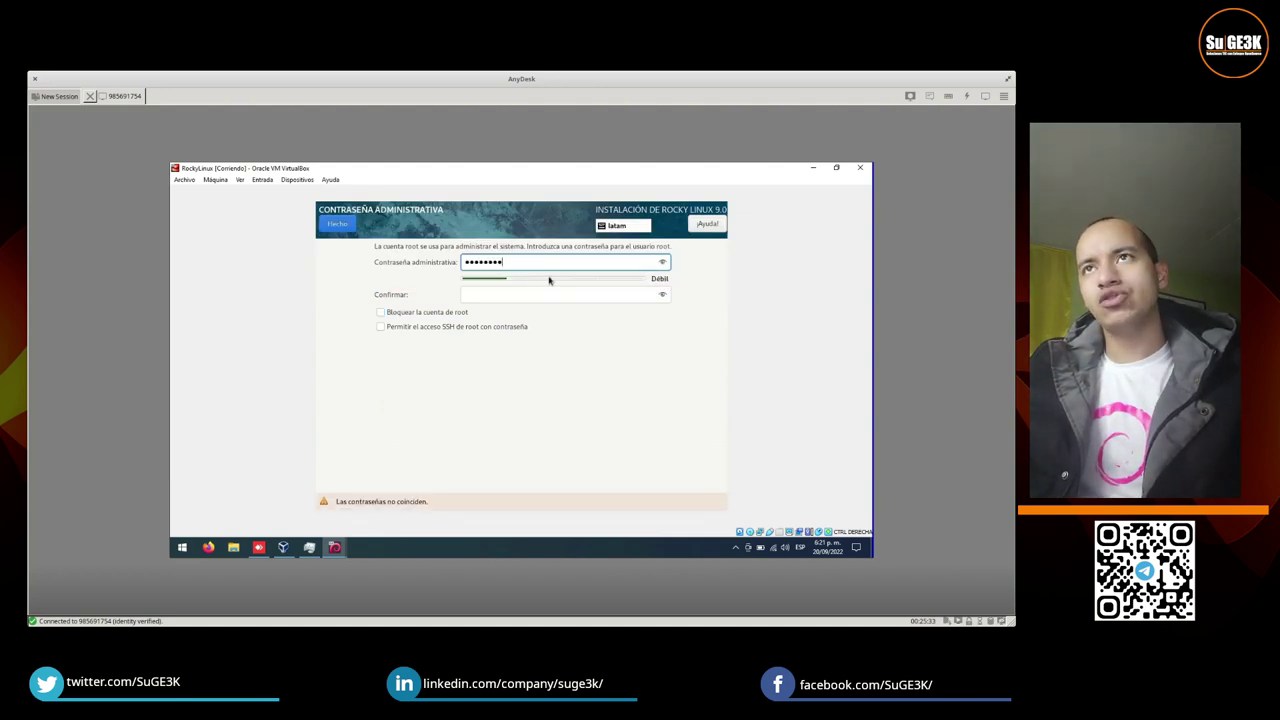
click(526, 295)
text(********)
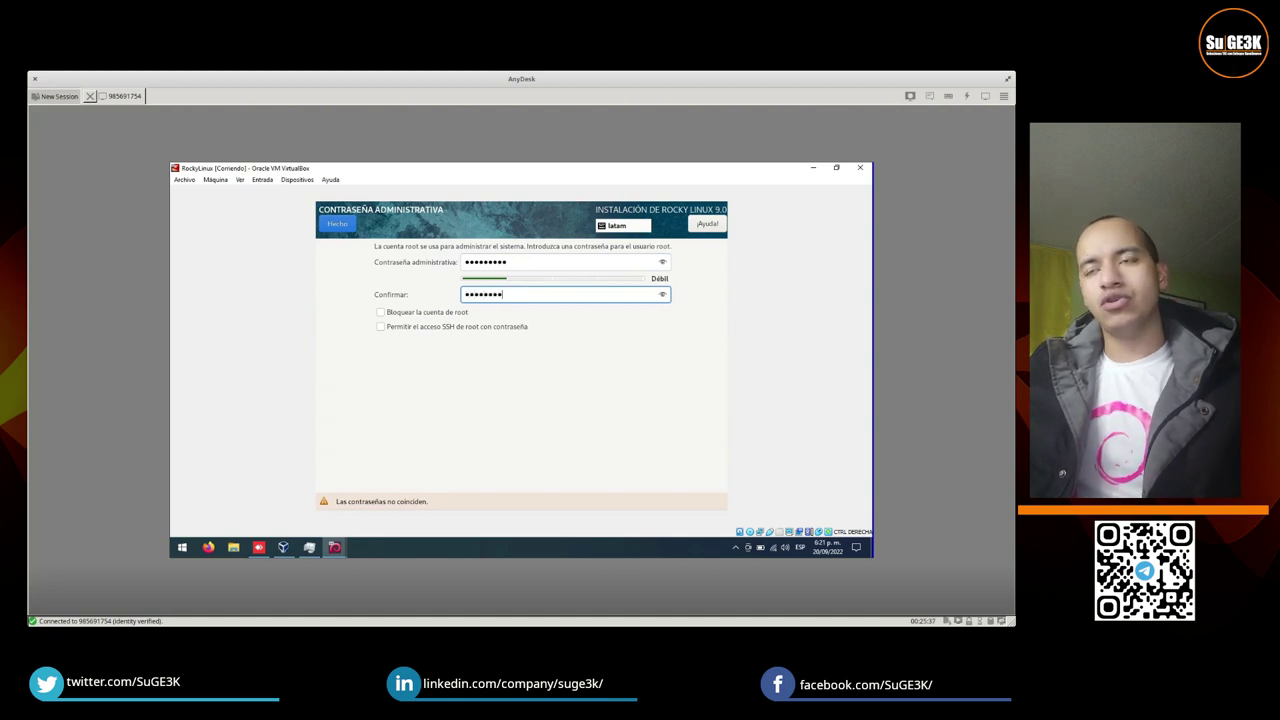
text(*)
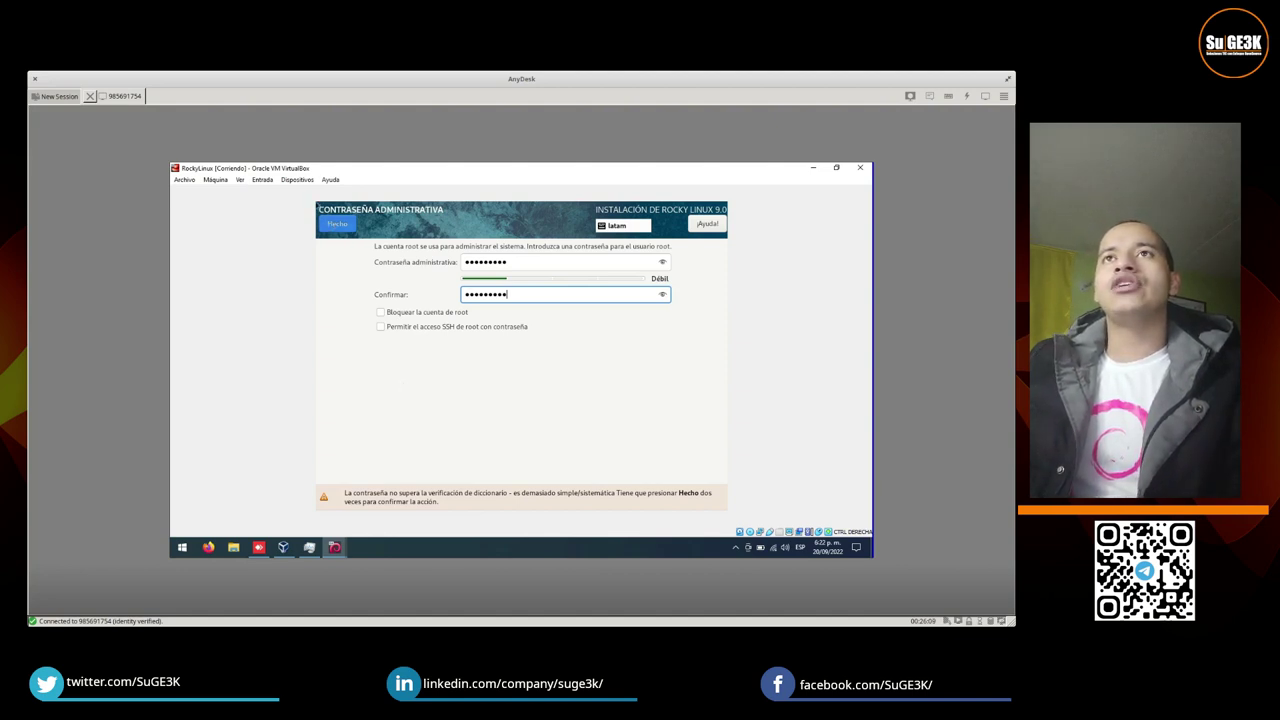
click(340, 228)
click(338, 225)
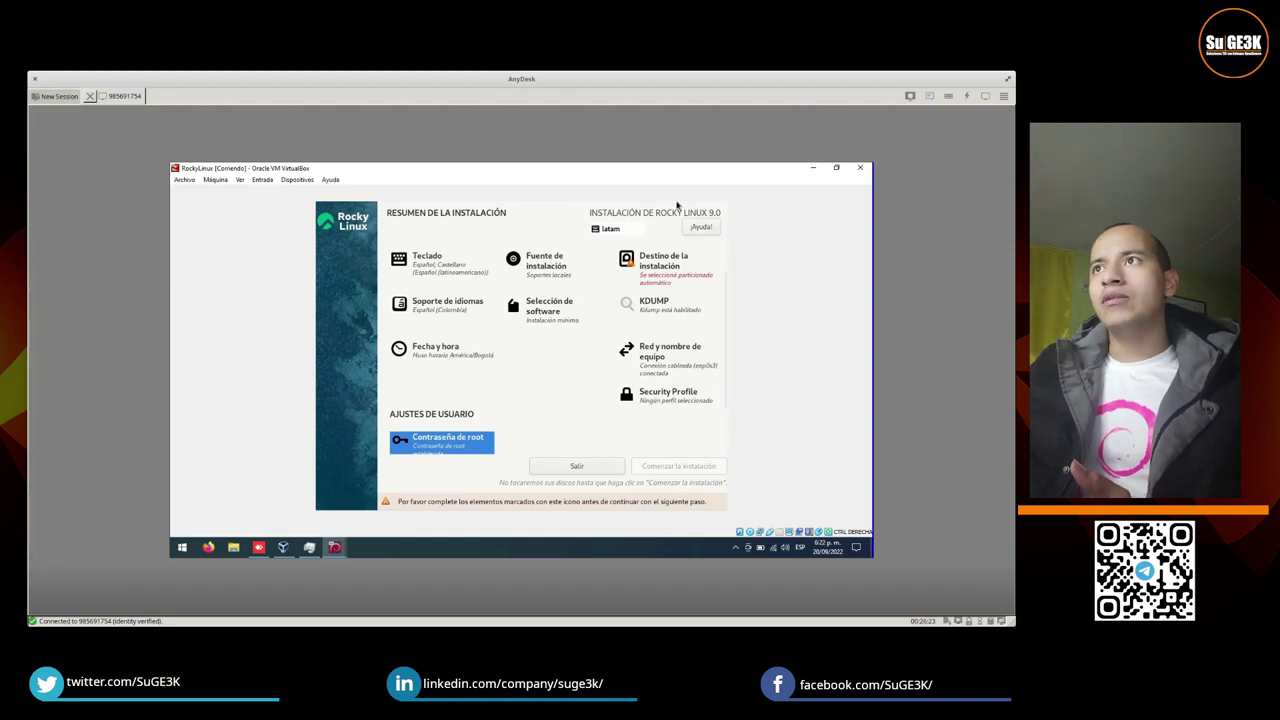
Open the Rocky Linux installation destination, and highlight the file system, swap and mount point terms on page 57 of the LPIC-1 PDF.
click(645, 265)
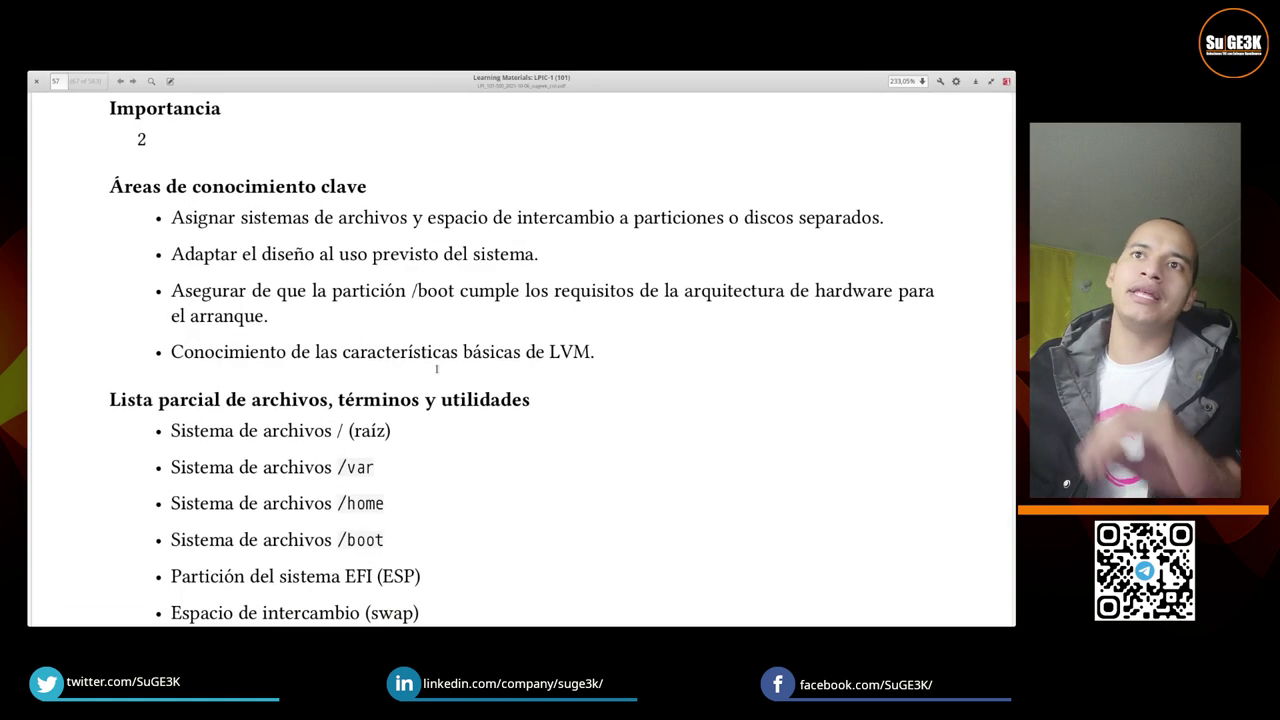
scroll(437, 286, down, 2)
drag(178, 280, 337, 506)
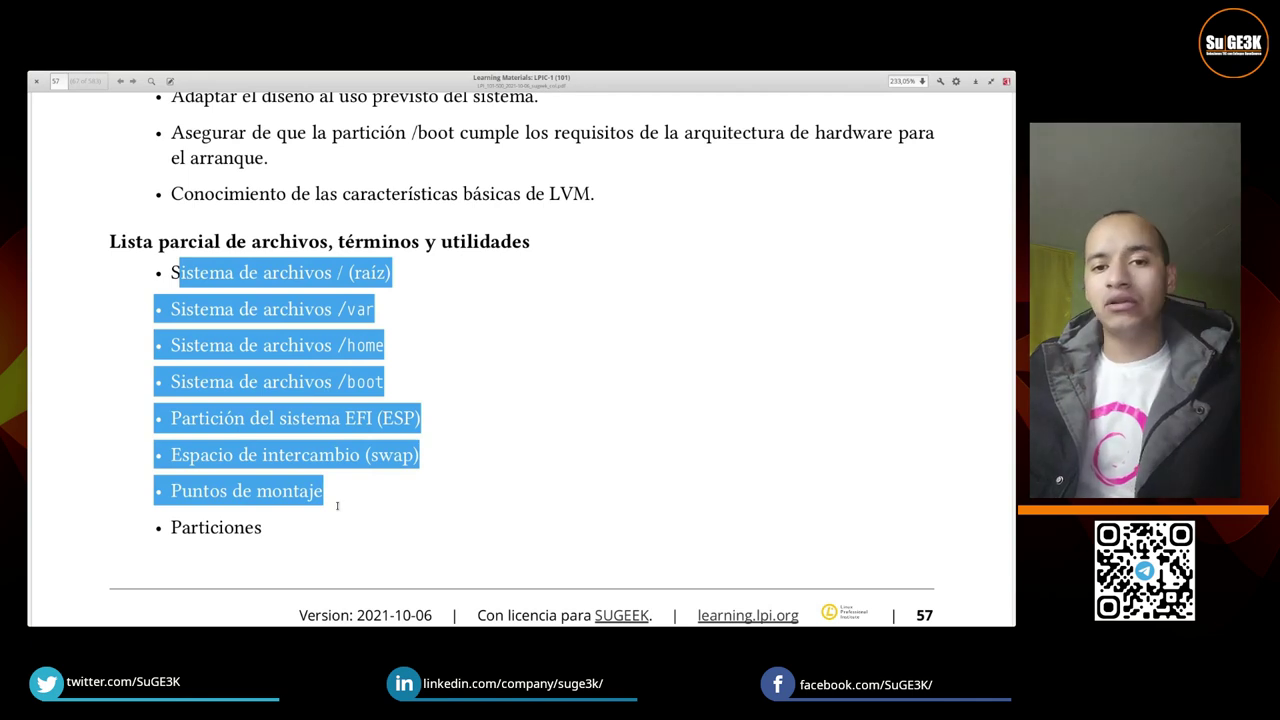